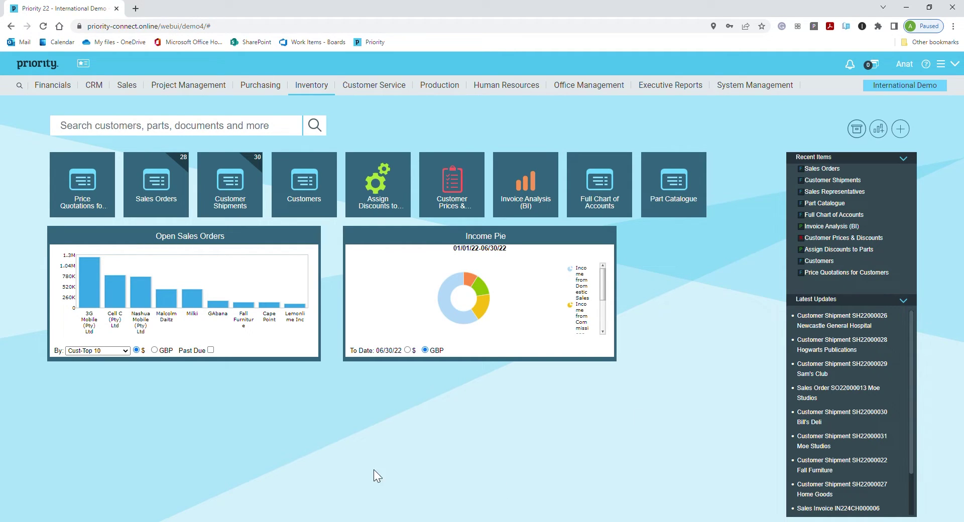
Open Sales Orders and show its Automations menu with Macros, Business Rules and Autofill Rules
{"action": "left_click", "coordinate": [153, 188]}
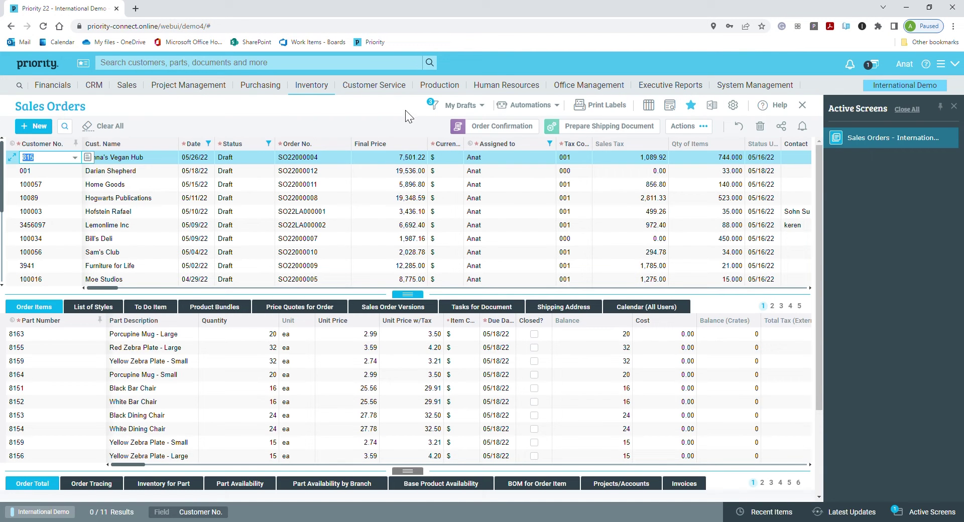
{"action": "left_click", "coordinate": [532, 107]}
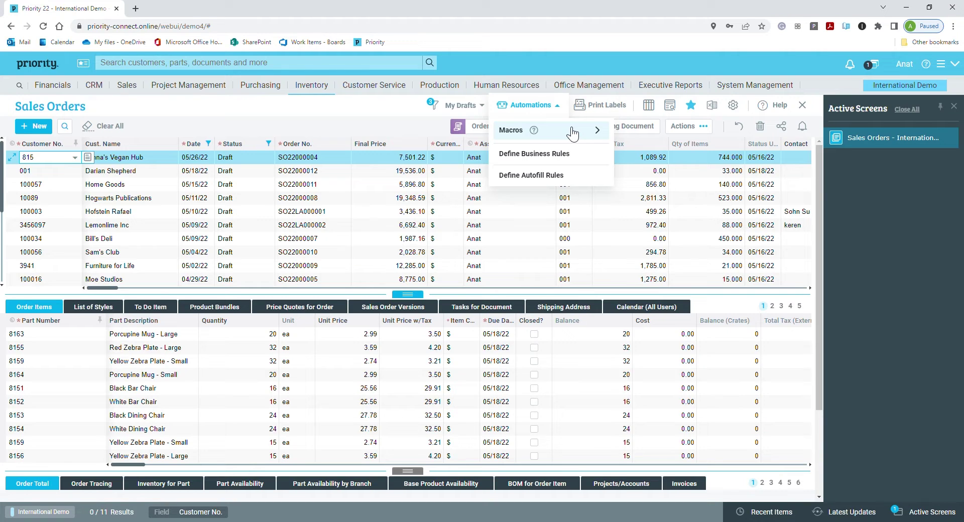
Set the first order item's (8163) due date to 06/22/22 from the calendar
{"action": "left_click", "coordinate": [344, 115]}
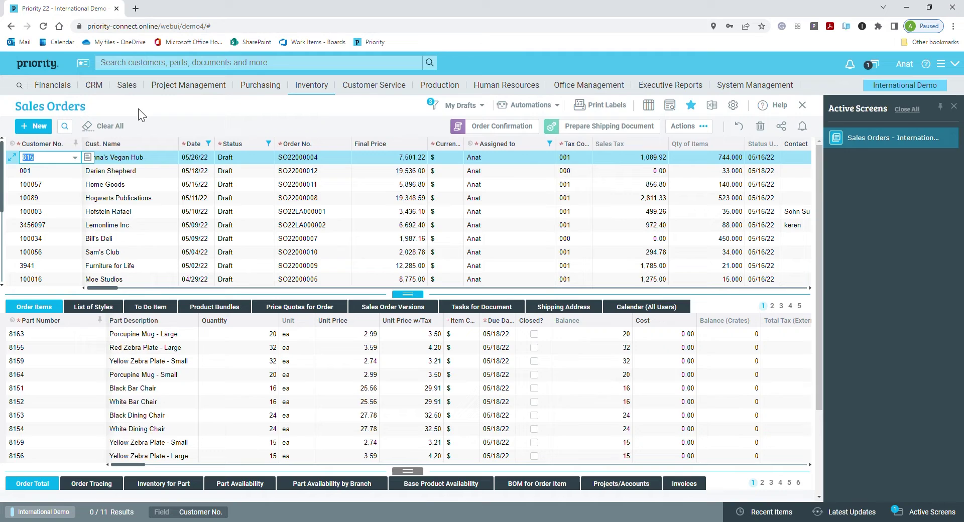
{"action": "key", "text": "Tab"}
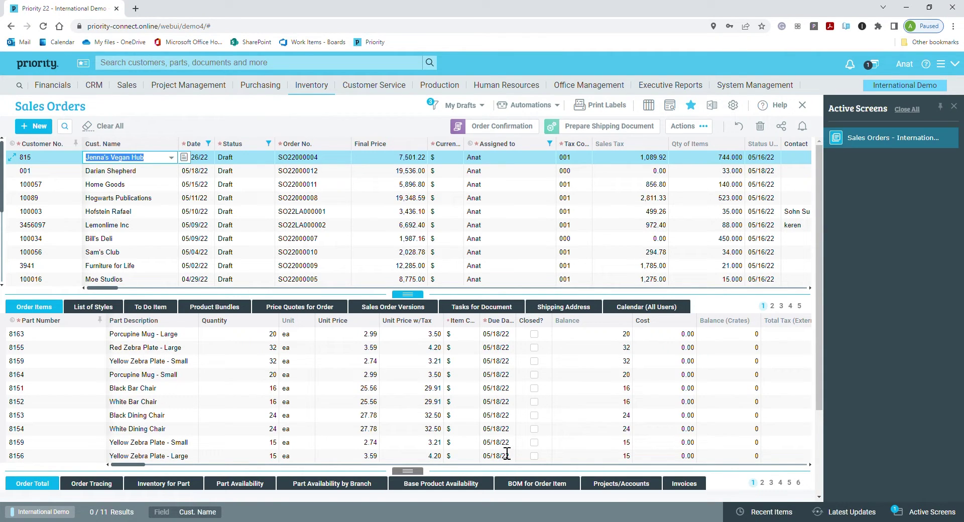
{"action": "left_click", "coordinate": [509, 335]}
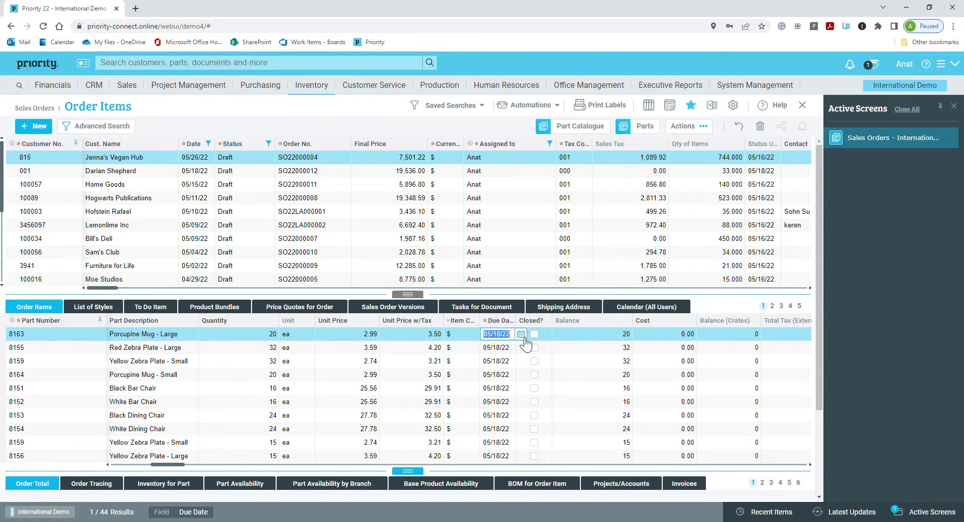
{"action": "left_click", "coordinate": [521, 334]}
{"action": "left_click", "coordinate": [617, 357]}
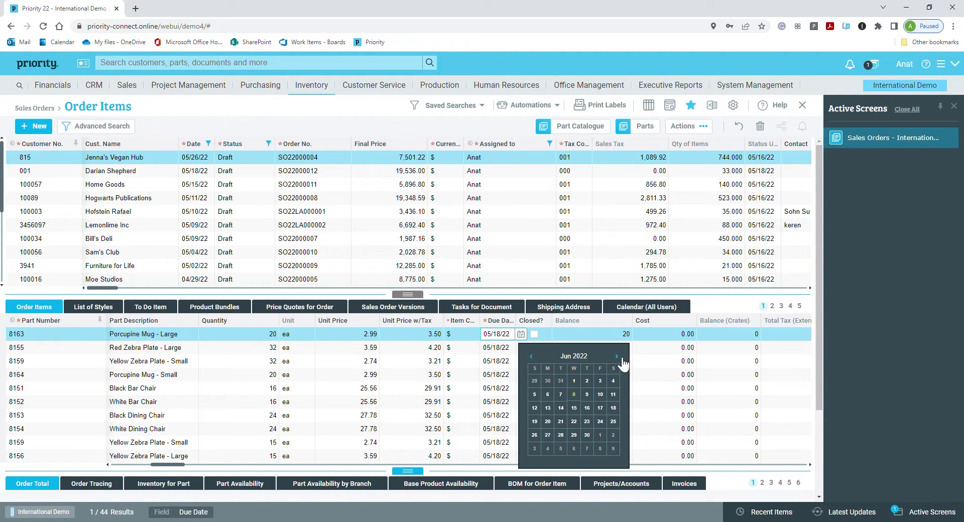
{"action": "left_click", "coordinate": [574, 422]}
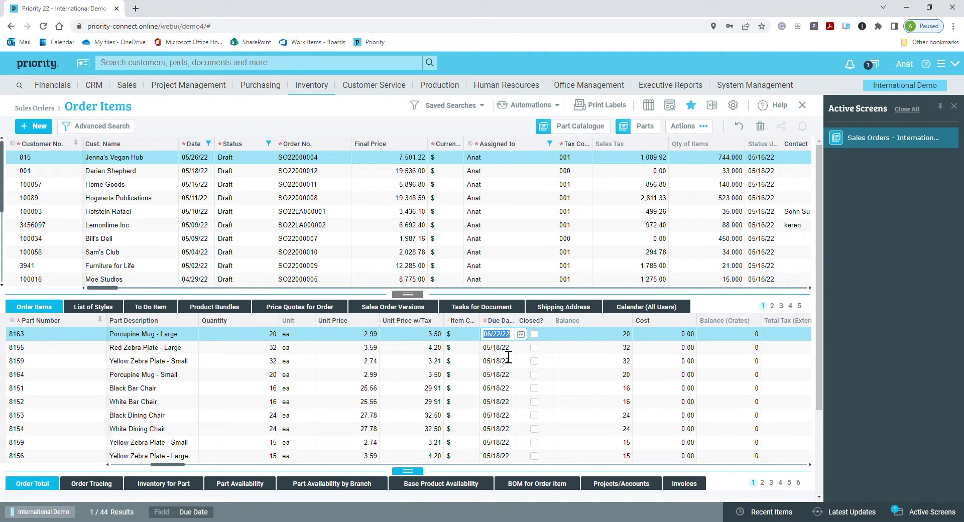
{"action": "key", "text": "Return"}
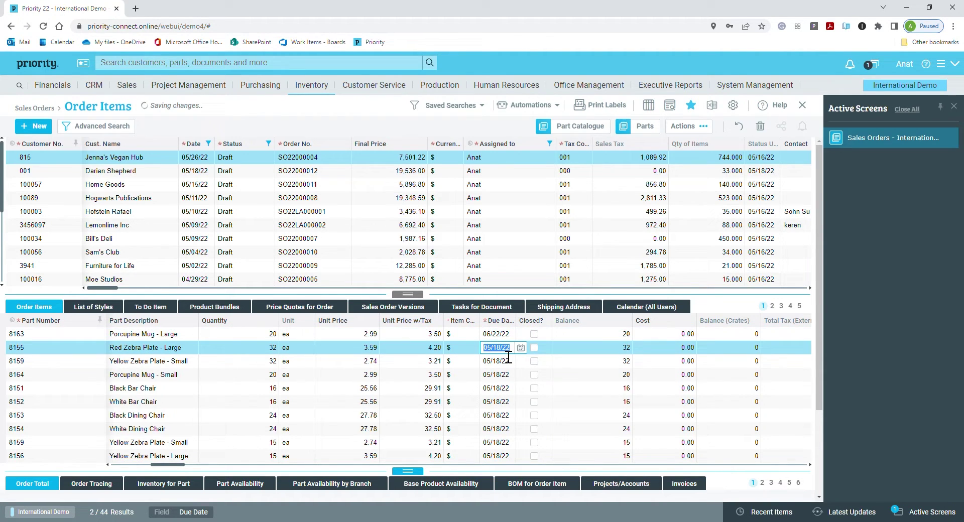
Copy the 06/22/22 due date down to items 8155 and 8159 with Copy Field Above
{"action": "right_click", "coordinate": [504, 353]}
{"action": "mouse_move", "coordinate": [554, 429]}
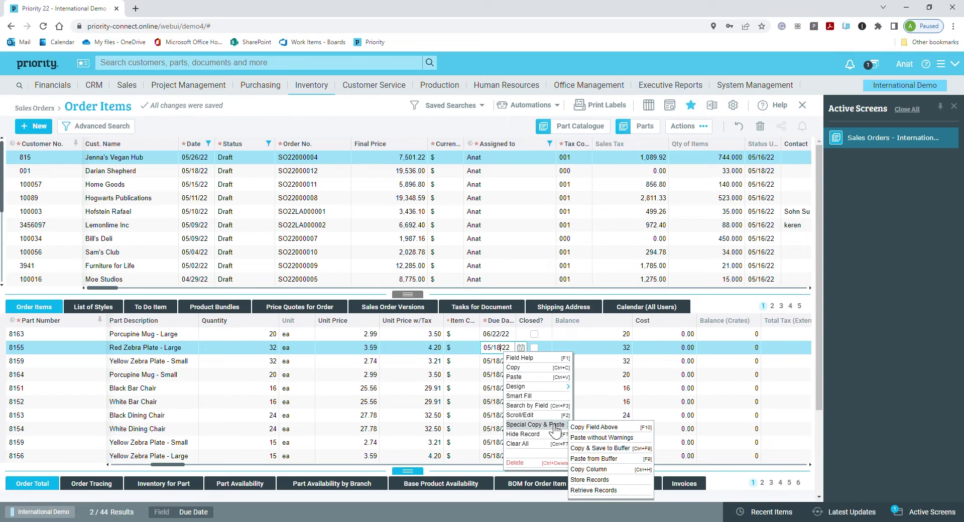
{"action": "left_click", "coordinate": [600, 425]}
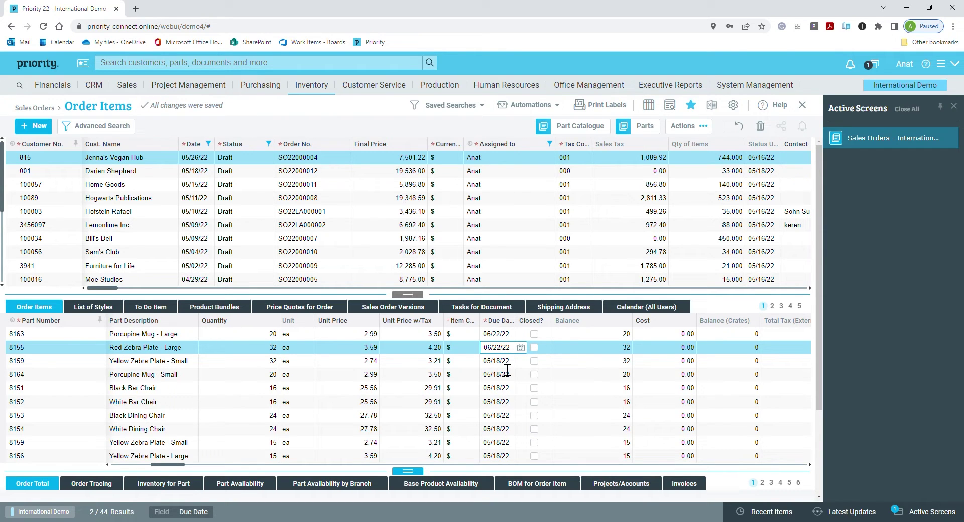
{"action": "key", "text": "Down"}
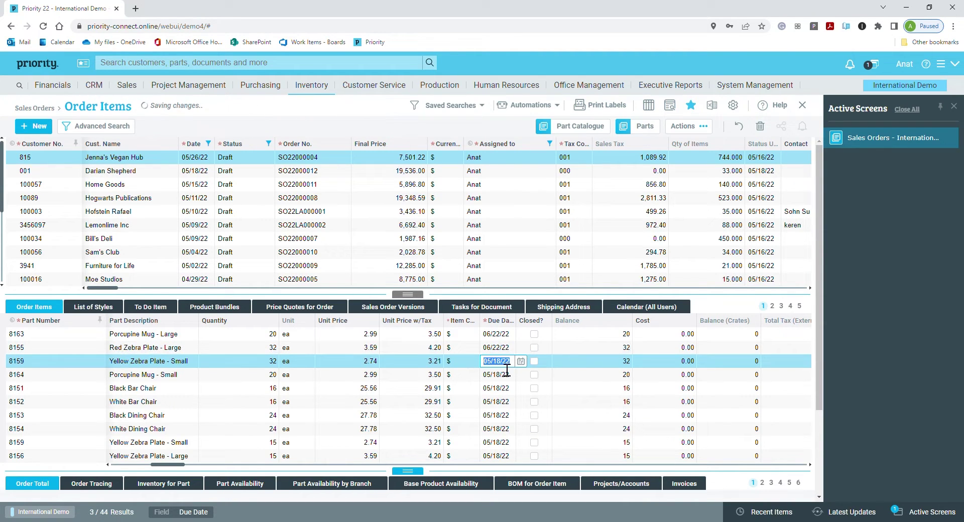
{"action": "key", "text": "F11"}
{"action": "key", "text": "Down"}
{"action": "key", "text": "Down"}
{"action": "key", "text": "Down"}
{"action": "key", "text": "Down"}
{"action": "key", "text": "Down"}
{"action": "key", "text": "Down"}
{"action": "key", "text": "Down"}
{"action": "key", "text": "Down"}
{"action": "key", "text": "Down"}
{"action": "key", "text": "Down"}
{"action": "key", "text": "Down"}
{"action": "key", "text": "Down"}
{"action": "key", "text": "Down"}
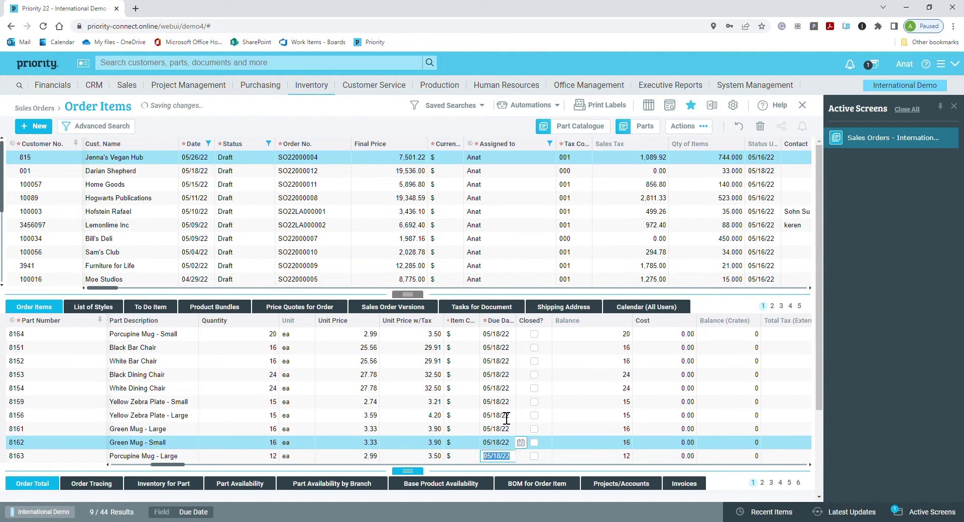
{"action": "key", "text": "Up"}
{"action": "key", "text": "Up"}
{"action": "key", "text": "Up"}
{"action": "key", "text": "Up"}
{"action": "key", "text": "Up"}
{"action": "key", "text": "Up"}
{"action": "key", "text": "Up"}
{"action": "key", "text": "Up"}
{"action": "key", "text": "Up"}
{"action": "key", "text": "Up"}
{"action": "key", "text": "Up"}
{"action": "key", "text": "Up"}
{"action": "key", "text": "Up"}
{"action": "key", "text": "Up"}
{"action": "key", "text": "Up"}
{"action": "key", "text": "ctrl+c"}
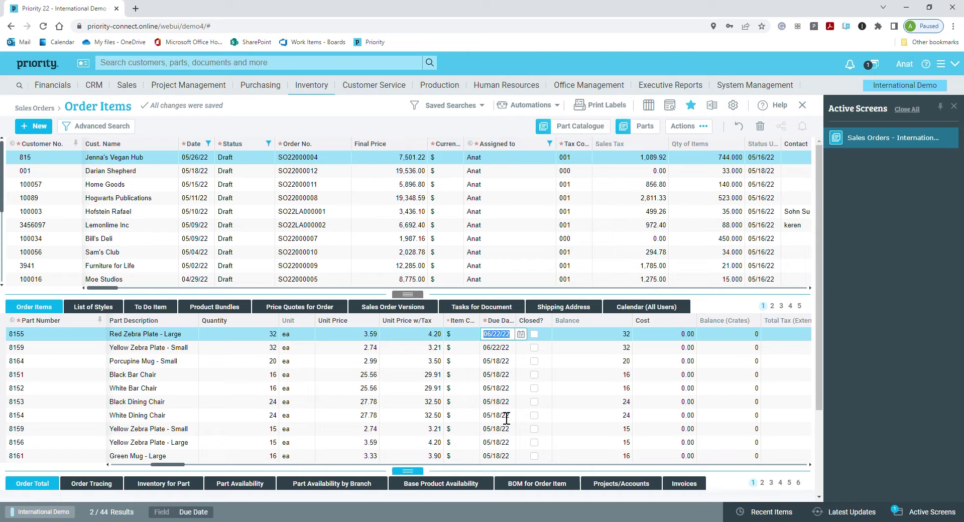
{"action": "key", "text": "Down"}
{"action": "key", "text": "Down"}
{"action": "key", "text": "Down"}
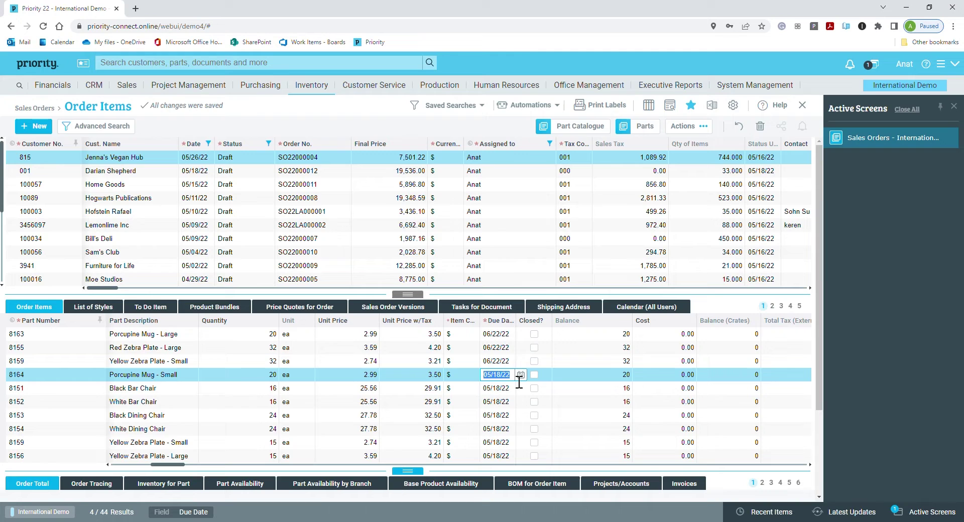
Start recording a repeating macro named 'Copy from above' with shortcut ALT+2
{"action": "left_click", "coordinate": [524, 114]}
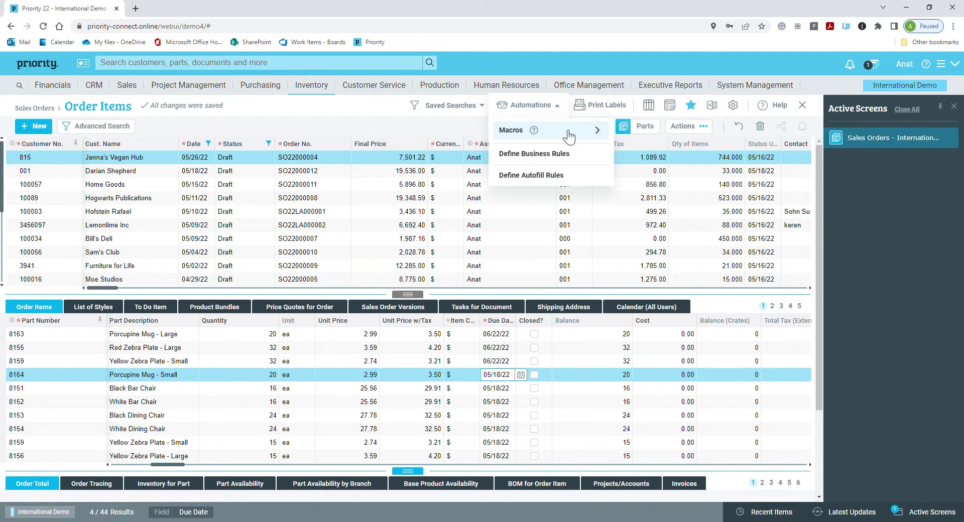
{"action": "left_click", "coordinate": [568, 132]}
{"action": "left_click", "coordinate": [647, 182]}
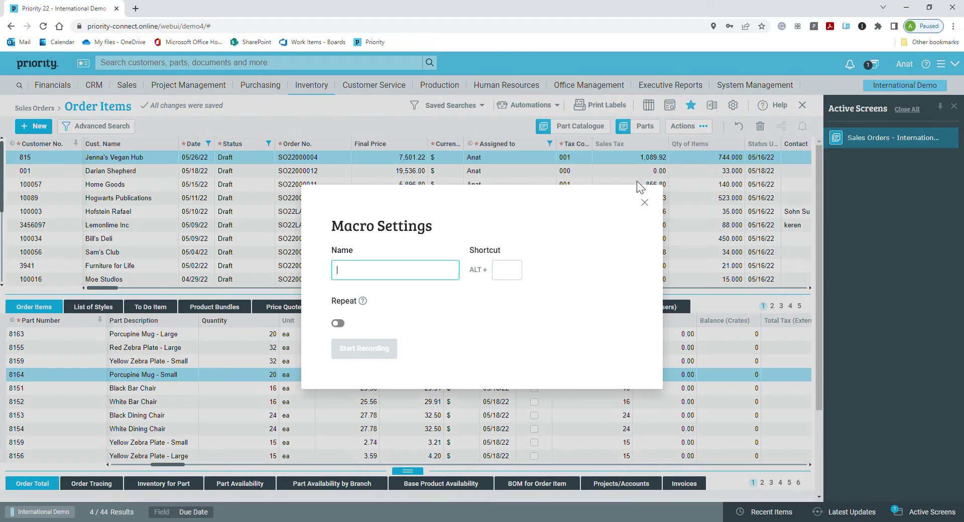
{"action": "type", "text": "C"}
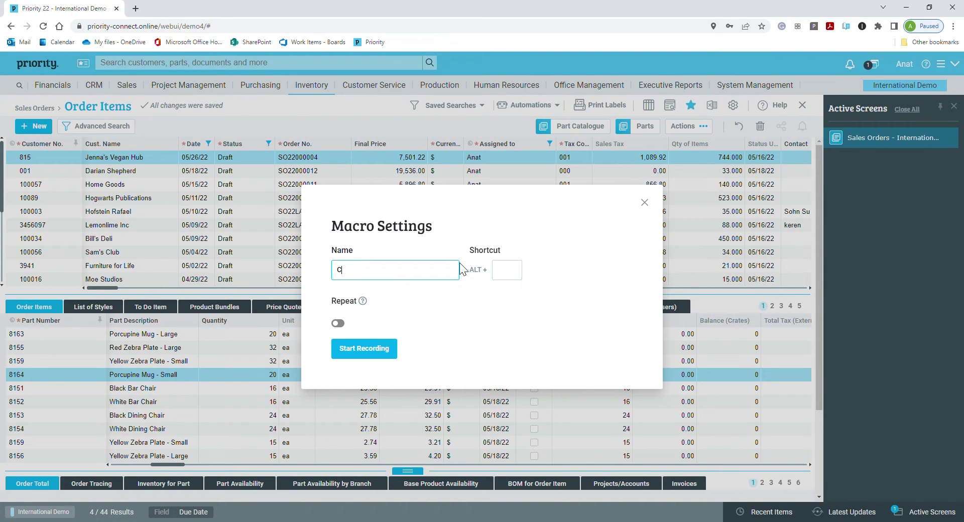
{"action": "type", "text": "opy from above"}
{"action": "left_click", "coordinate": [523, 275]}
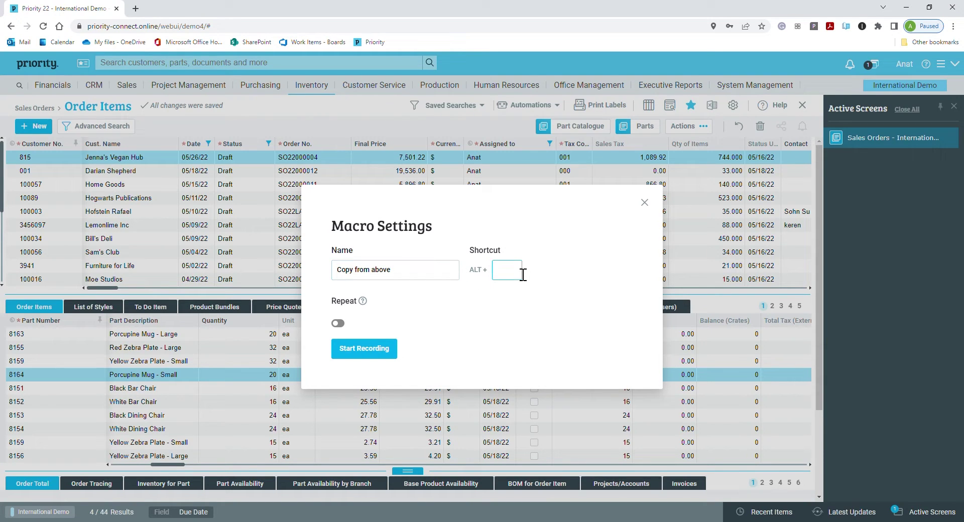
{"action": "type", "text": "2"}
{"action": "left_click", "coordinate": [338, 323]}
{"action": "left_click", "coordinate": [378, 355]}
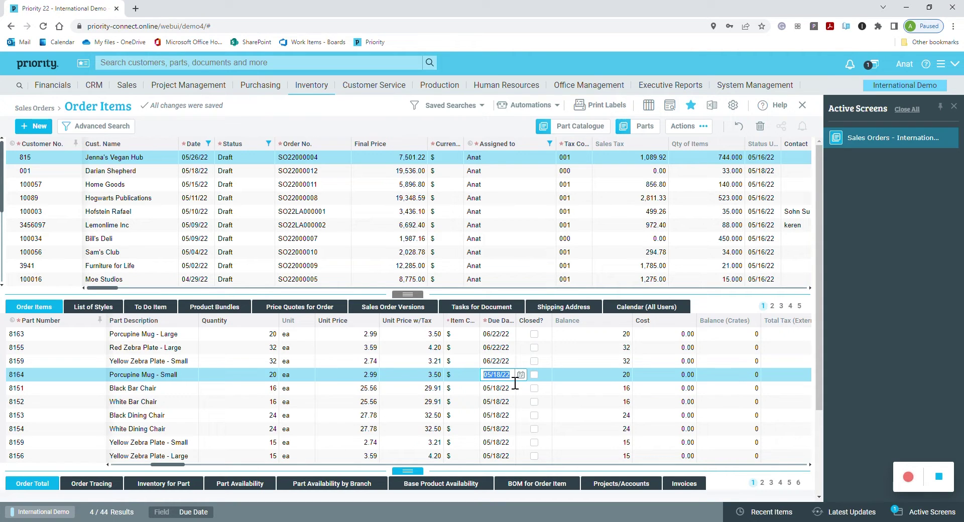
Copy 06/22/22 into item 8164's due date, then stop and save the macro
{"action": "key", "text": "ctrl+v"}
{"action": "left_click", "coordinate": [515, 385]}
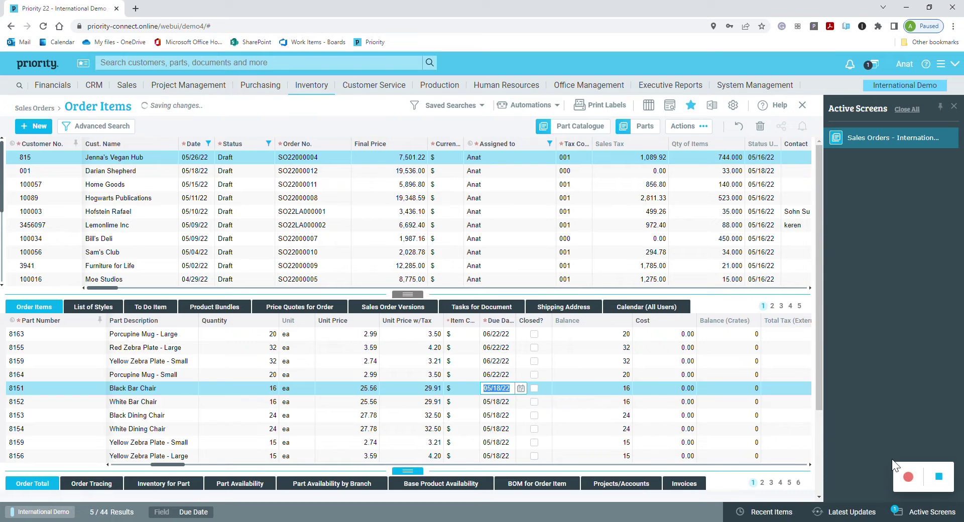
{"action": "left_click", "coordinate": [939, 477]}
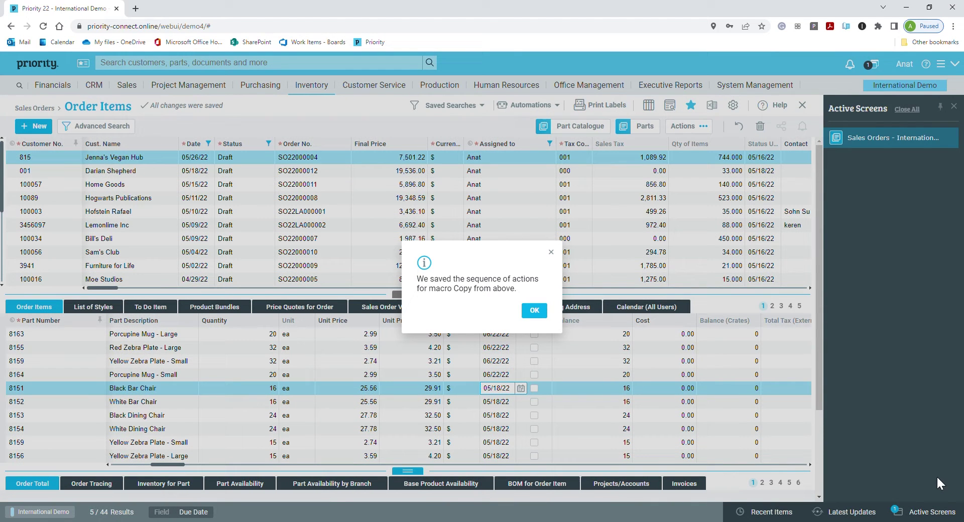
{"action": "left_click", "coordinate": [532, 314]}
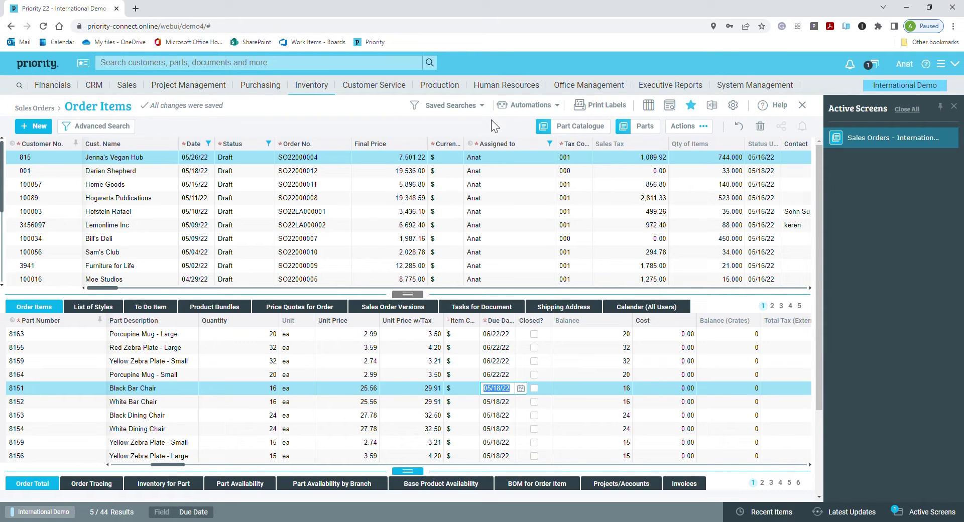
Run the Copy from above macro to date all items 06/22/22 and delete the blank row
{"action": "left_click", "coordinate": [525, 105]}
{"action": "left_click", "coordinate": [558, 131]}
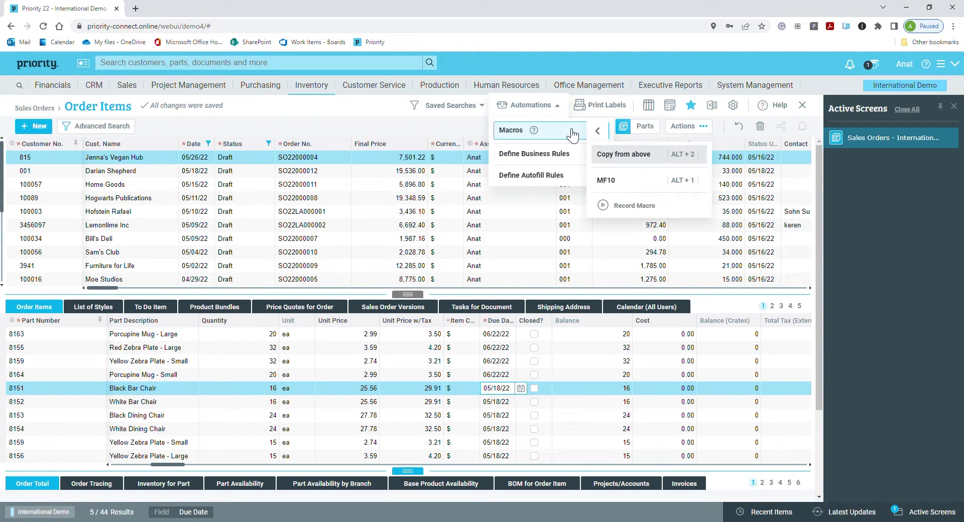
{"action": "left_click", "coordinate": [636, 156]}
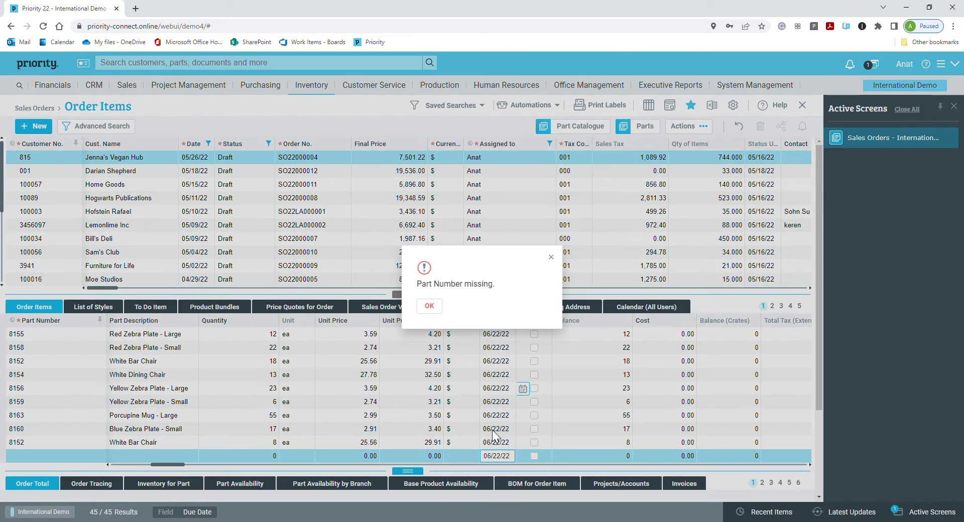
{"action": "left_click", "coordinate": [431, 306]}
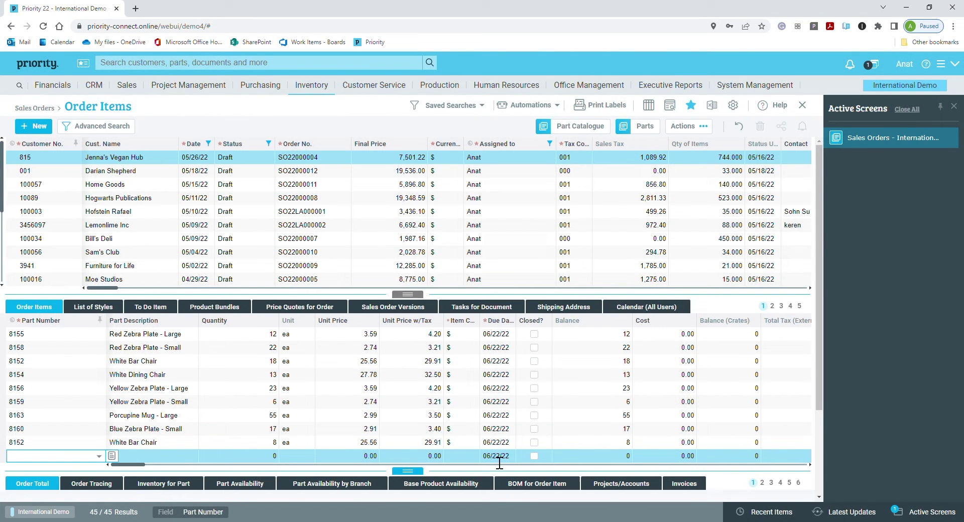
{"action": "right_click", "coordinate": [496, 460]}
{"action": "left_click", "coordinate": [509, 509]}
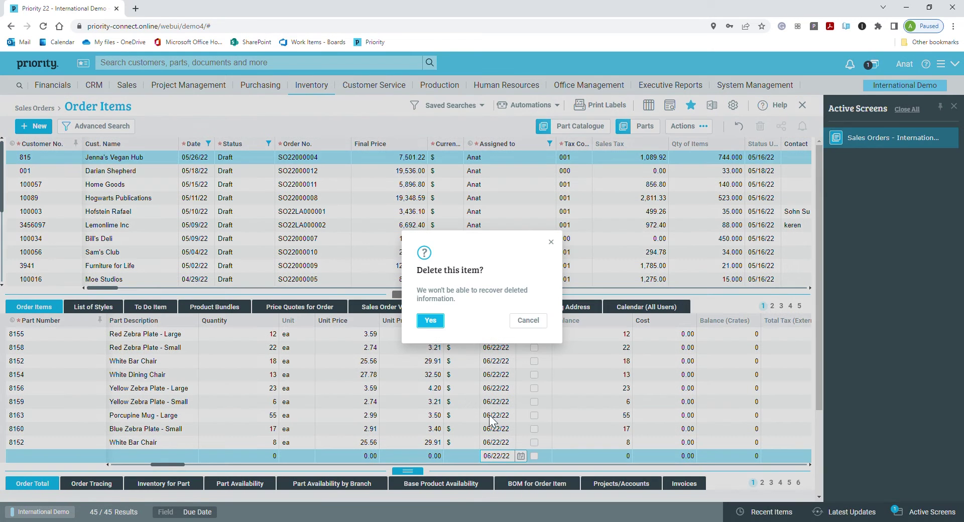
{"action": "left_click", "coordinate": [435, 319]}
Close Sales Orders and open the Customer Shipments screen
{"action": "left_click", "coordinate": [487, 159]}
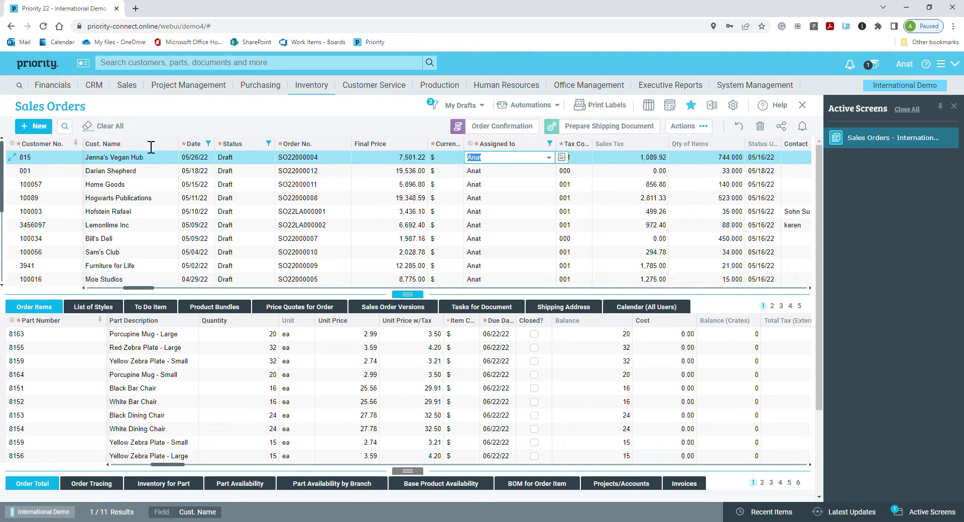
{"action": "left_click", "coordinate": [802, 105]}
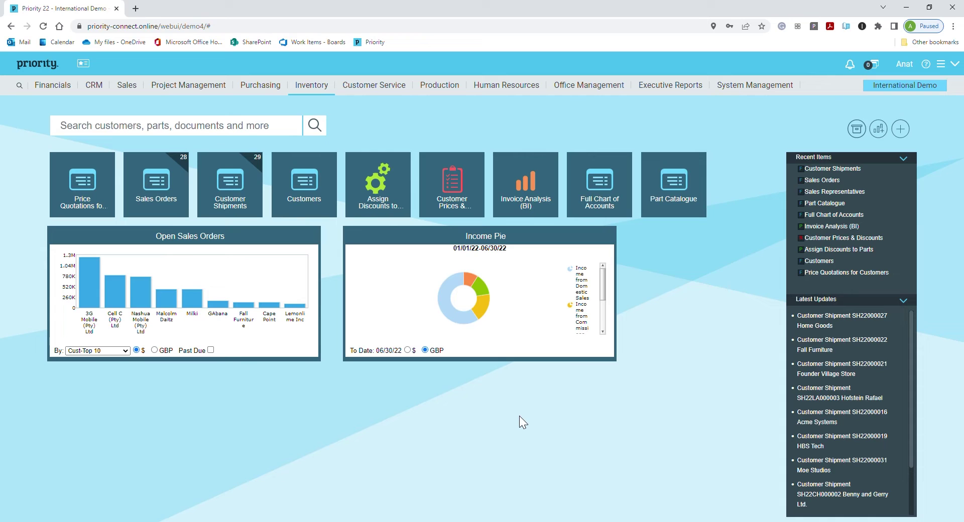
{"action": "left_click", "coordinate": [239, 199]}
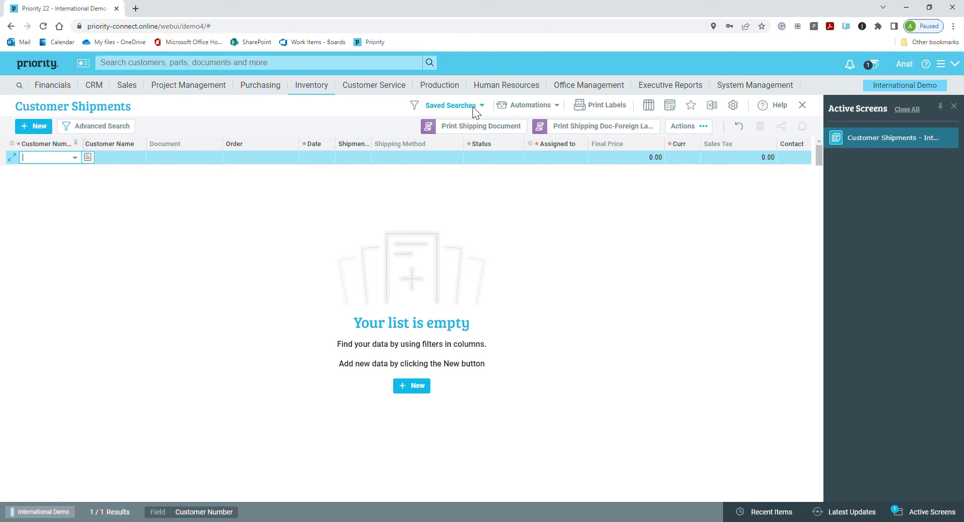
Load the My Drafts saved search and set the first shipment's status to Final (Demo)
{"action": "left_click", "coordinate": [469, 104]}
{"action": "left_click", "coordinate": [475, 185]}
{"action": "left_click", "coordinate": [502, 162]}
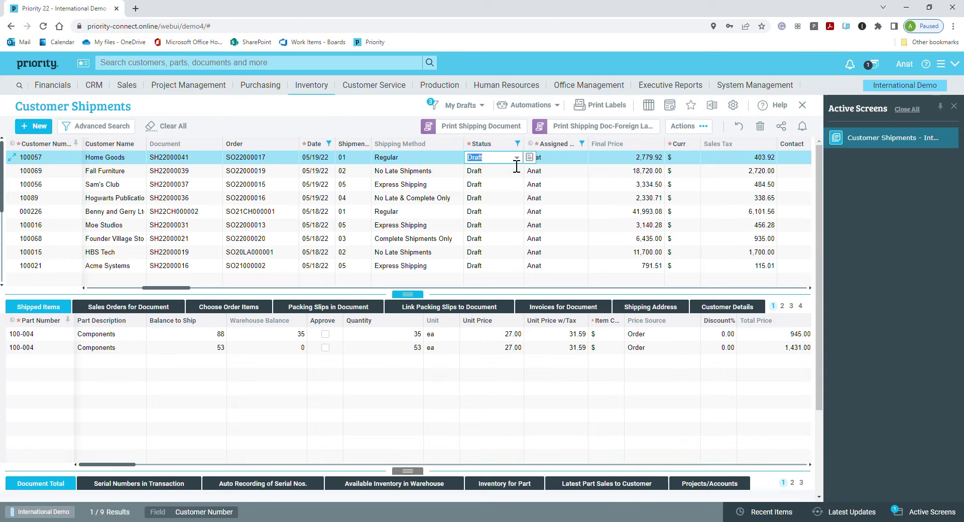
{"action": "left_click", "coordinate": [522, 161]}
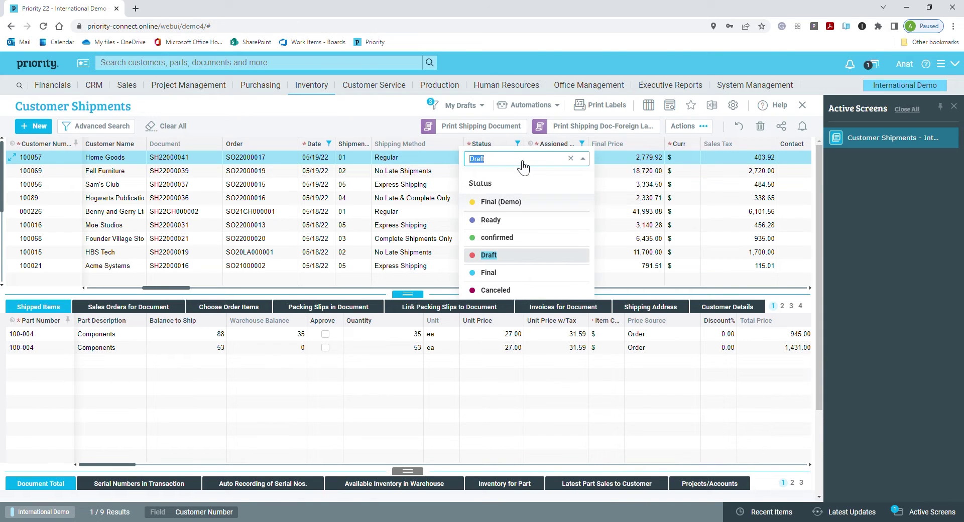
{"action": "left_click", "coordinate": [515, 203]}
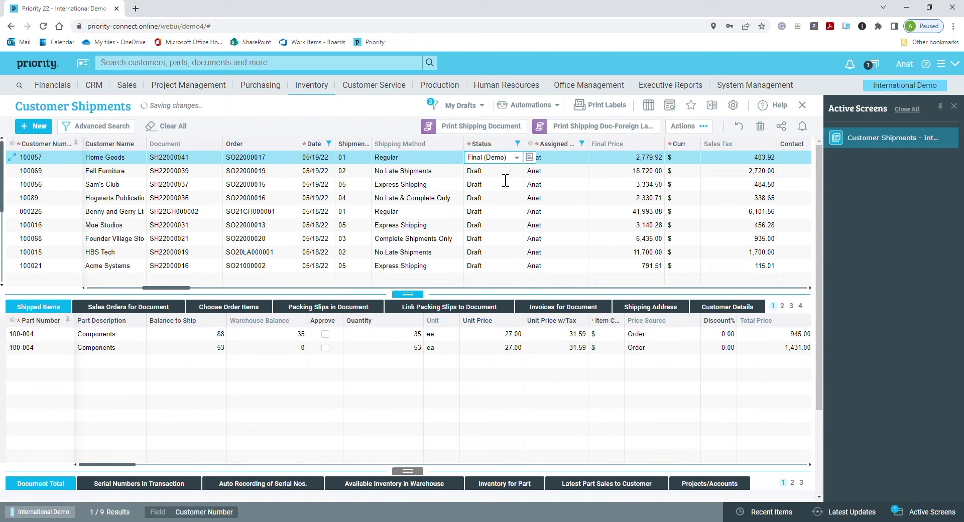
Apply Copy from above to the remaining shipments, then stop it and close Customer Shipments
{"action": "left_click", "coordinate": [504, 172]}
{"action": "left_click", "coordinate": [520, 108]}
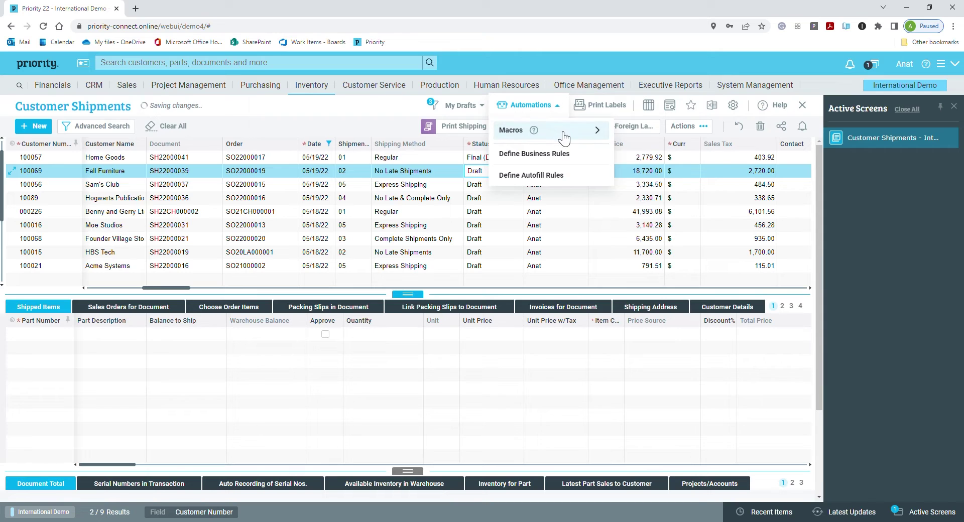
{"action": "mouse_move", "coordinate": [577, 131]}
{"action": "left_click", "coordinate": [615, 157]}
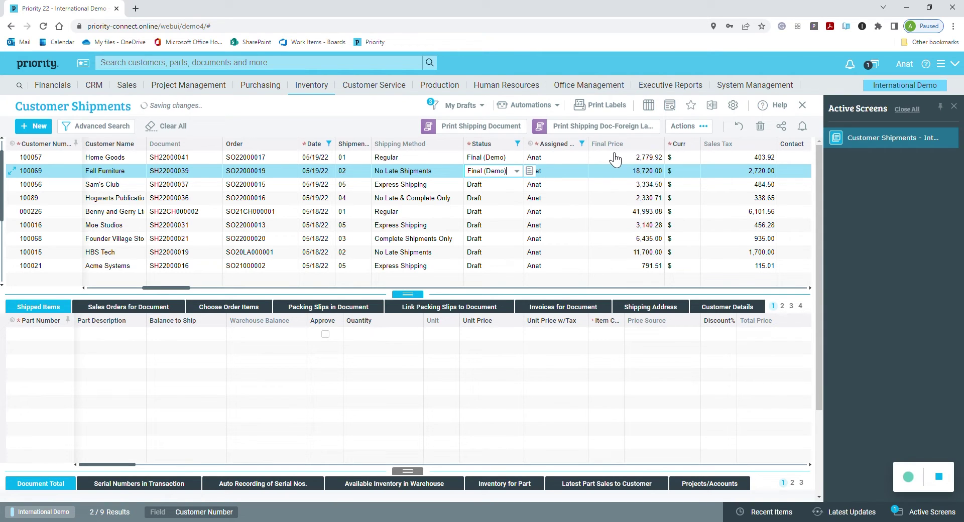
{"action": "left_click", "coordinate": [948, 478]}
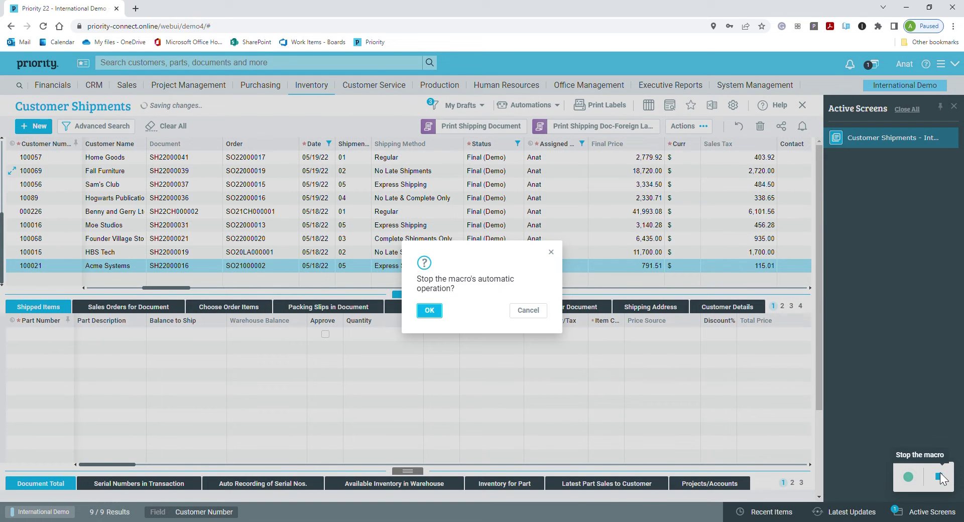
{"action": "left_click", "coordinate": [430, 311]}
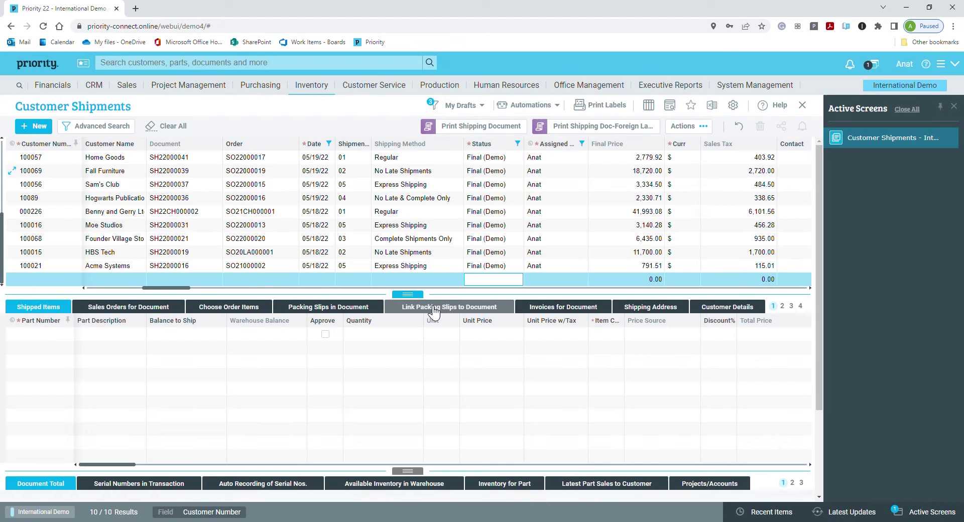
{"action": "left_click", "coordinate": [485, 251]}
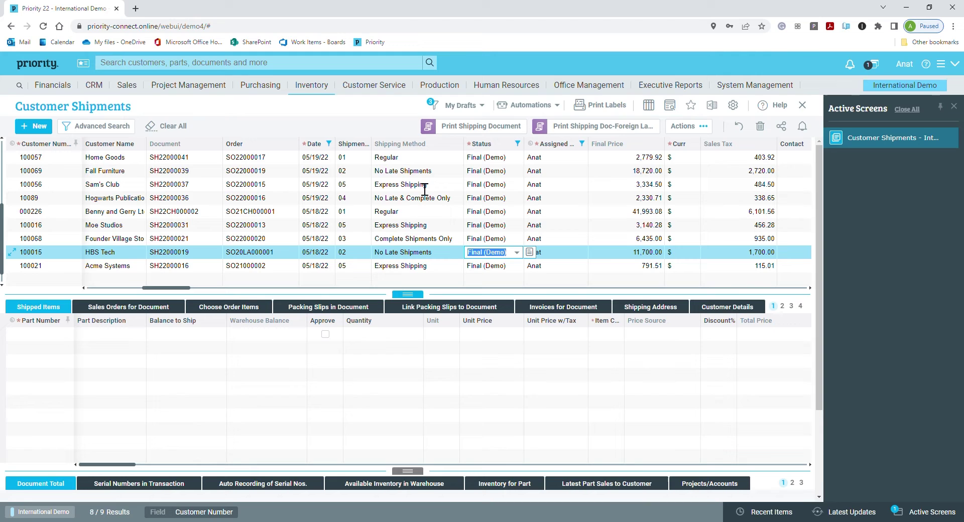
{"action": "left_click", "coordinate": [805, 107]}
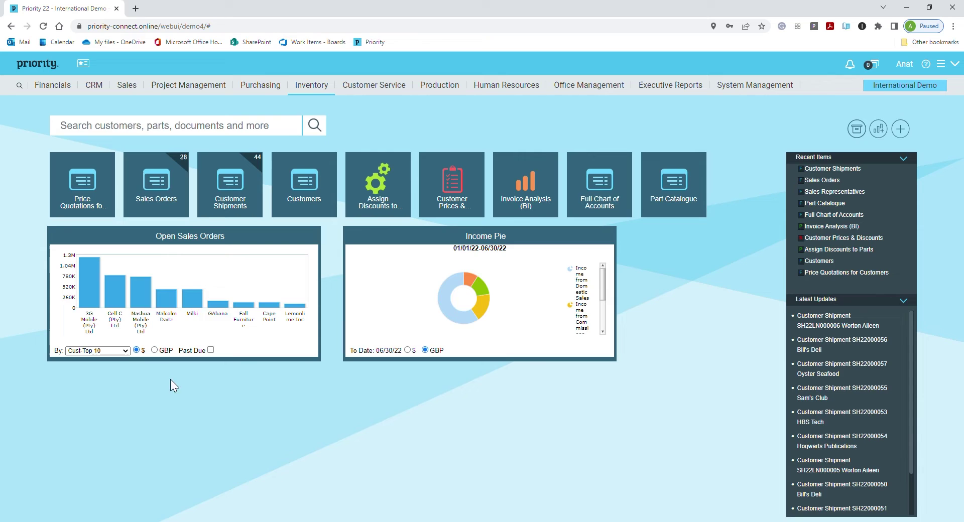
Open Sales Orders with the Shipped tomorrow saved search and select the first order number
{"action": "left_click", "coordinate": [164, 191]}
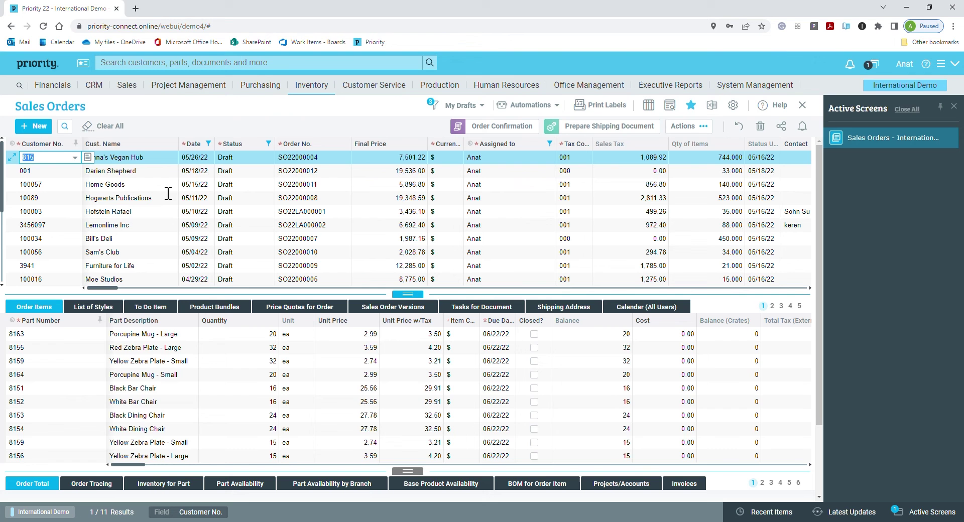
{"action": "left_click", "coordinate": [457, 106]}
{"action": "left_click", "coordinate": [484, 199]}
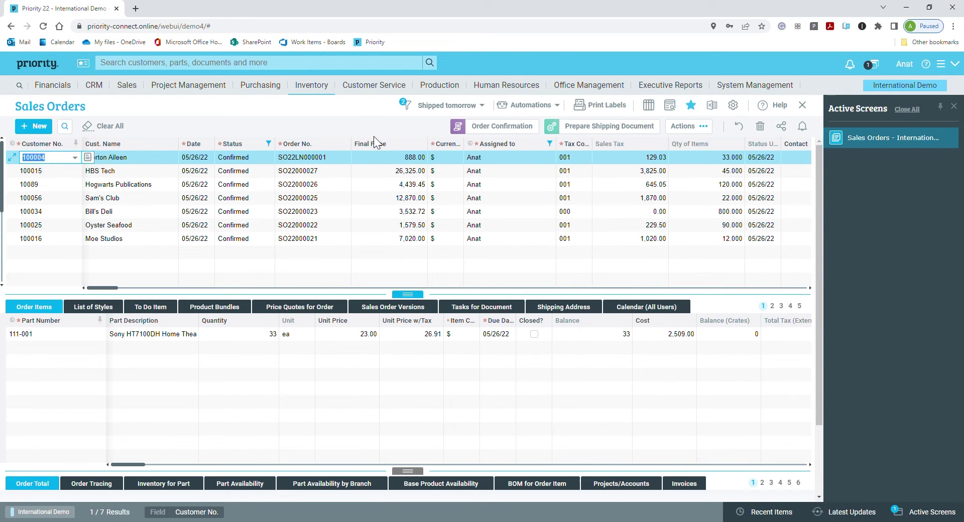
{"action": "left_click", "coordinate": [340, 161]}
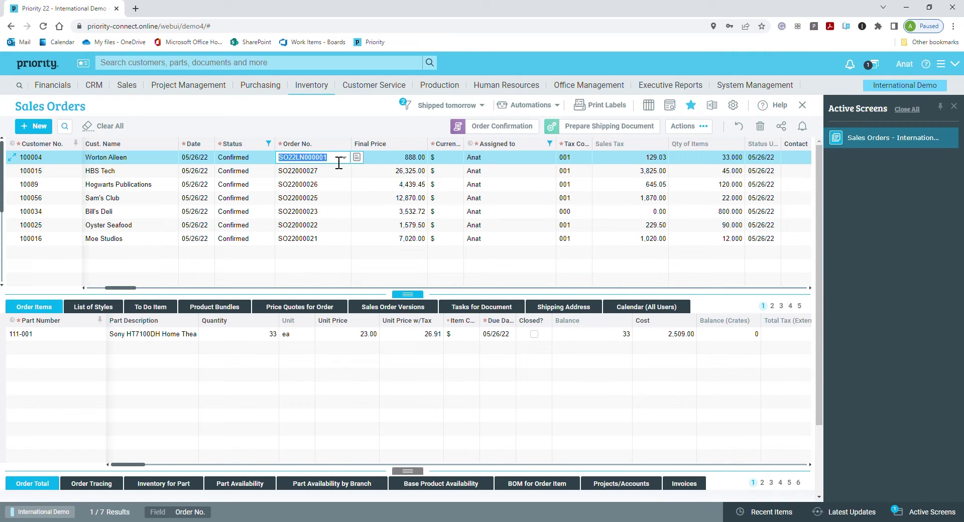
Start recording a repeating macro named 'Open shipments'
{"action": "left_click", "coordinate": [530, 107]}
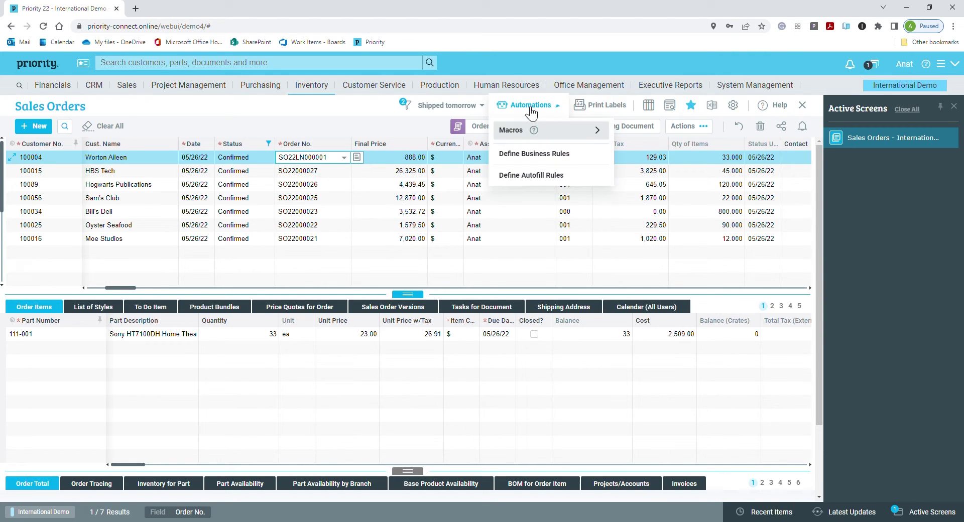
{"action": "left_click", "coordinate": [569, 132]}
{"action": "left_click", "coordinate": [647, 206]}
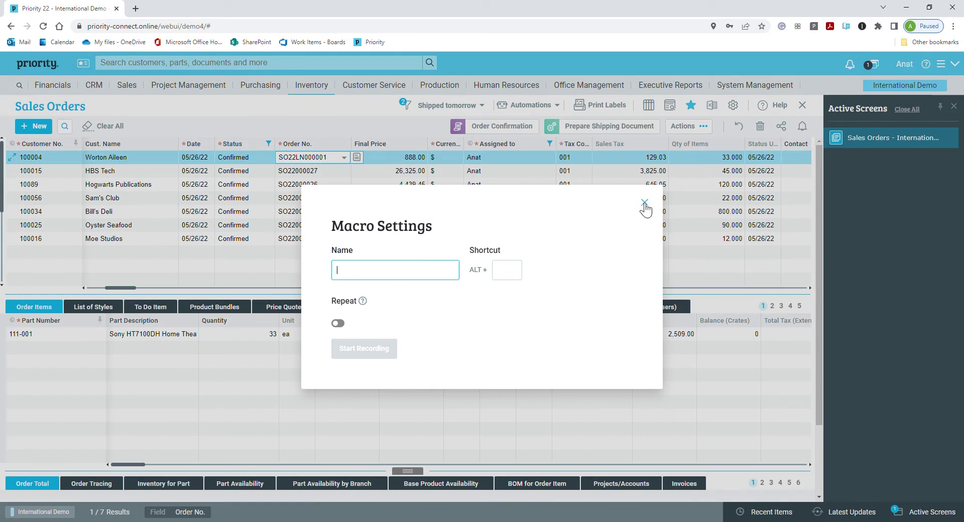
{"action": "type", "text": "Open"}
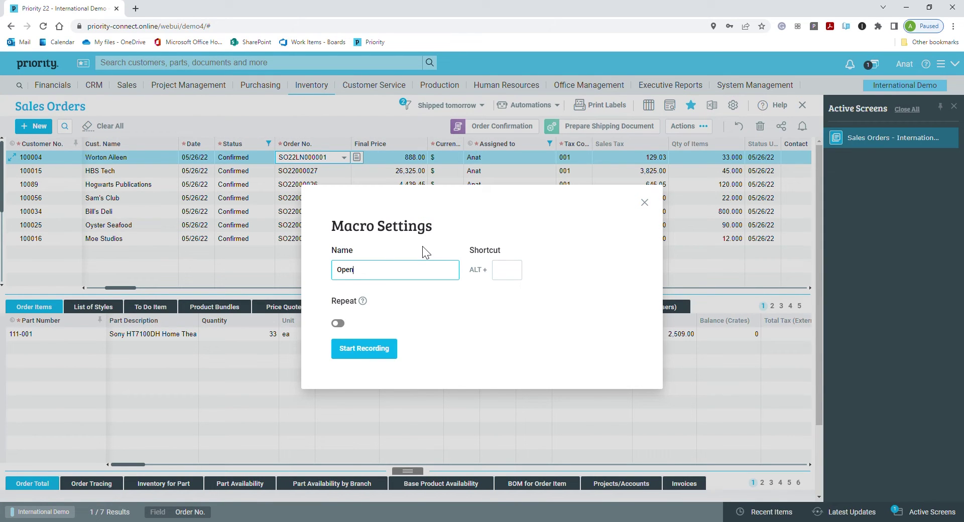
{"action": "type", "text": " shipments"}
{"action": "left_click", "coordinate": [344, 323]}
{"action": "left_click", "coordinate": [391, 354]}
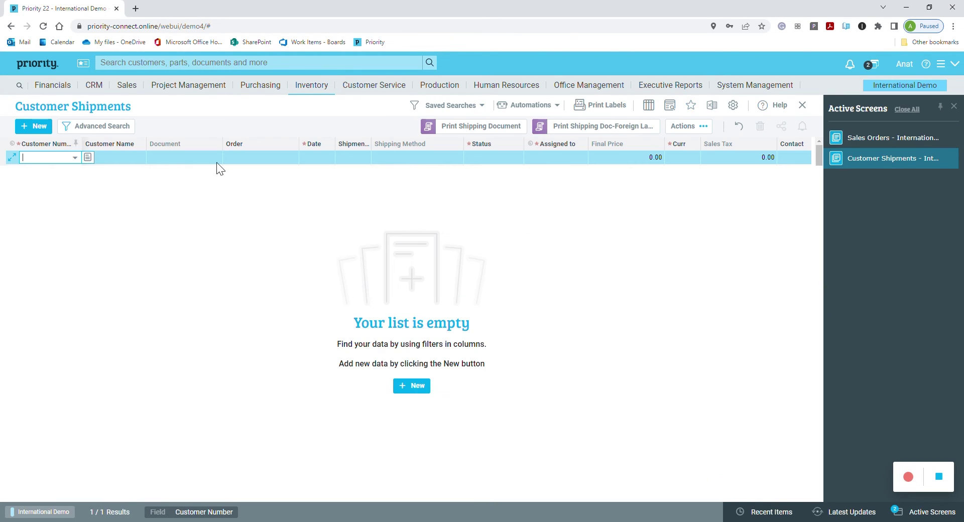
Create a shipment for order SO22LN000001 with code 05 Express Shipping and Ready status, then go to the next order
{"action": "left_click", "coordinate": [246, 158]}
{"action": "key", "text": "ctrl+v"}
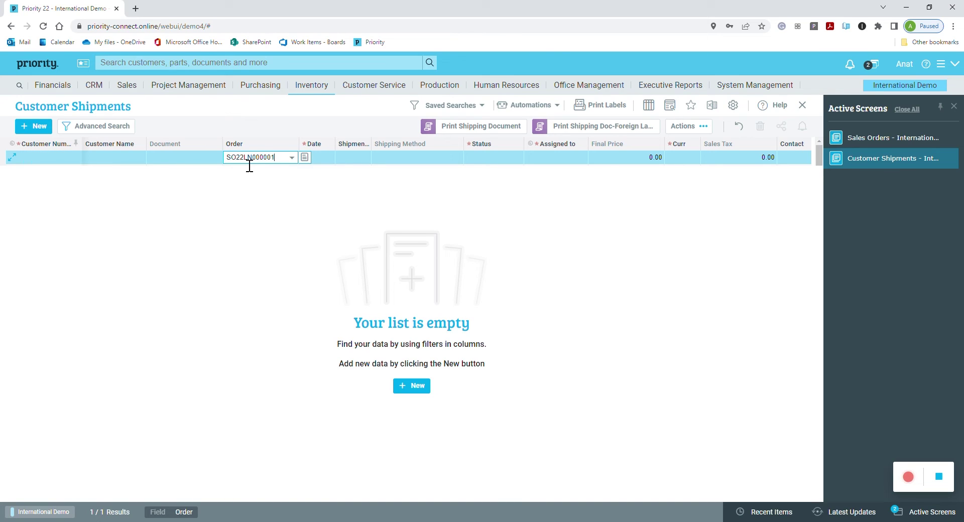
{"action": "key", "text": "Tab"}
{"action": "key", "text": "Tab"}
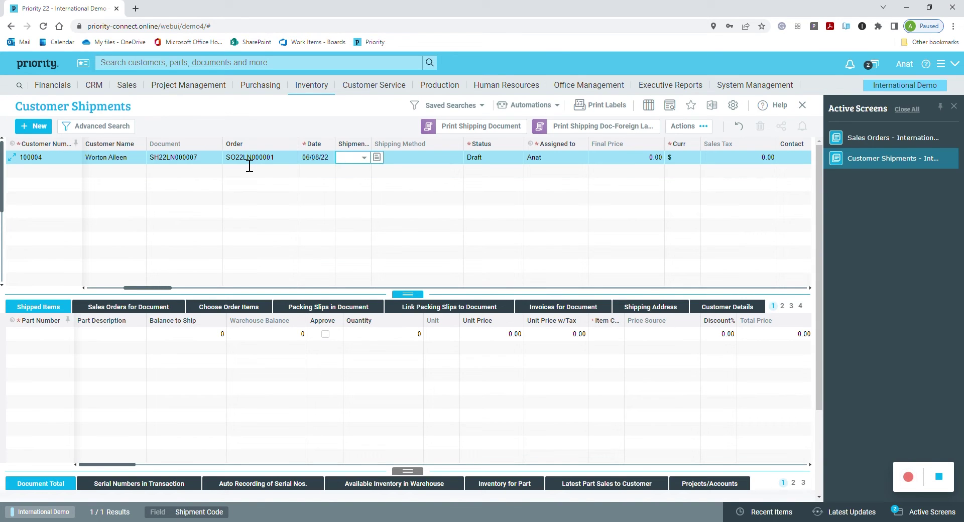
{"action": "left_click", "coordinate": [365, 158]}
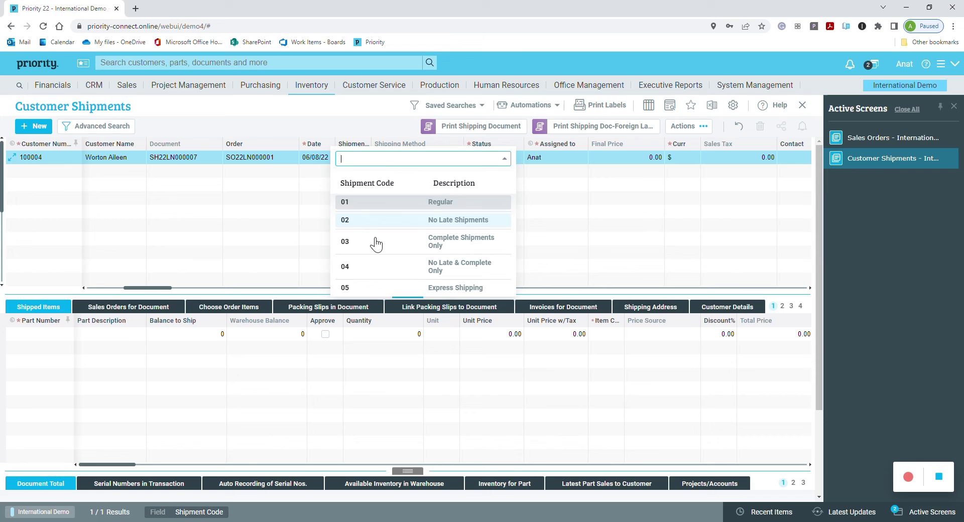
{"action": "left_click", "coordinate": [383, 291]}
{"action": "left_click", "coordinate": [503, 160]}
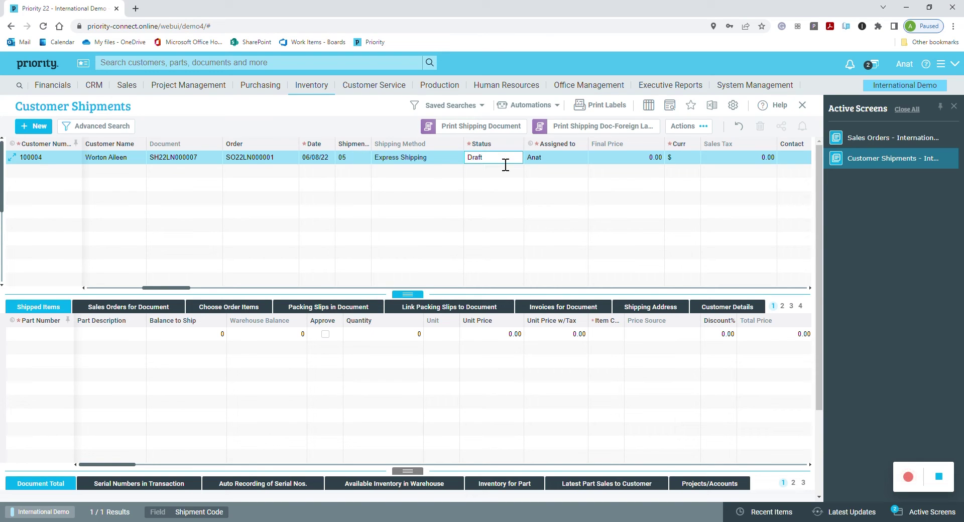
{"action": "left_click", "coordinate": [517, 160]}
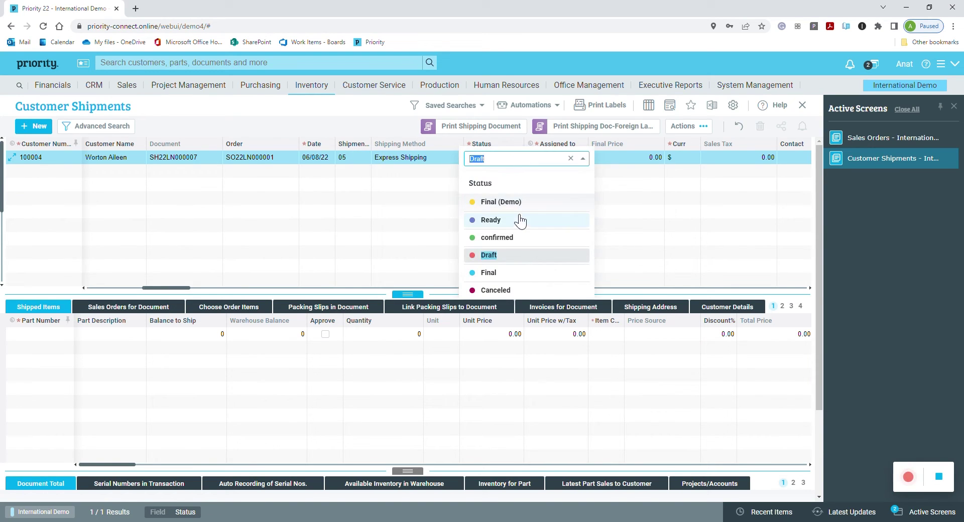
{"action": "left_click", "coordinate": [523, 223]}
{"action": "left_click", "coordinate": [508, 171]}
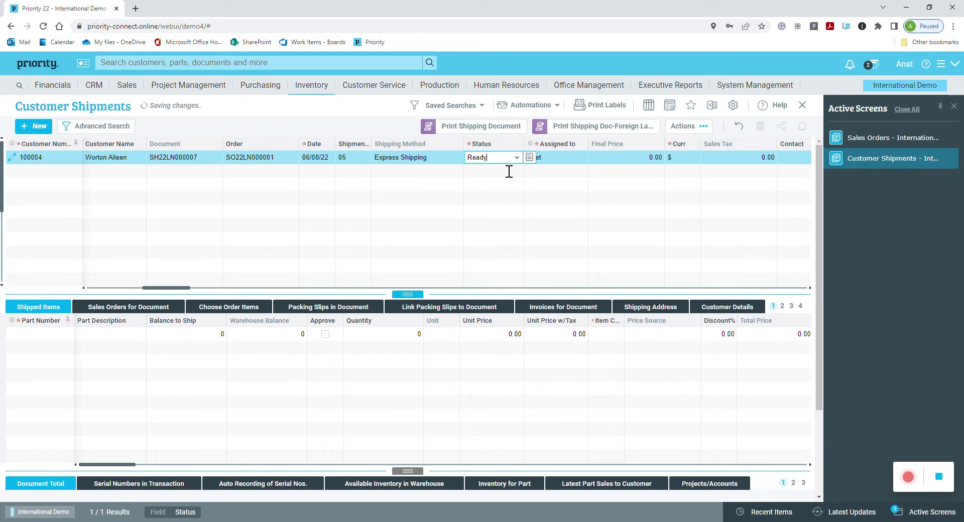
{"action": "left_click", "coordinate": [868, 146]}
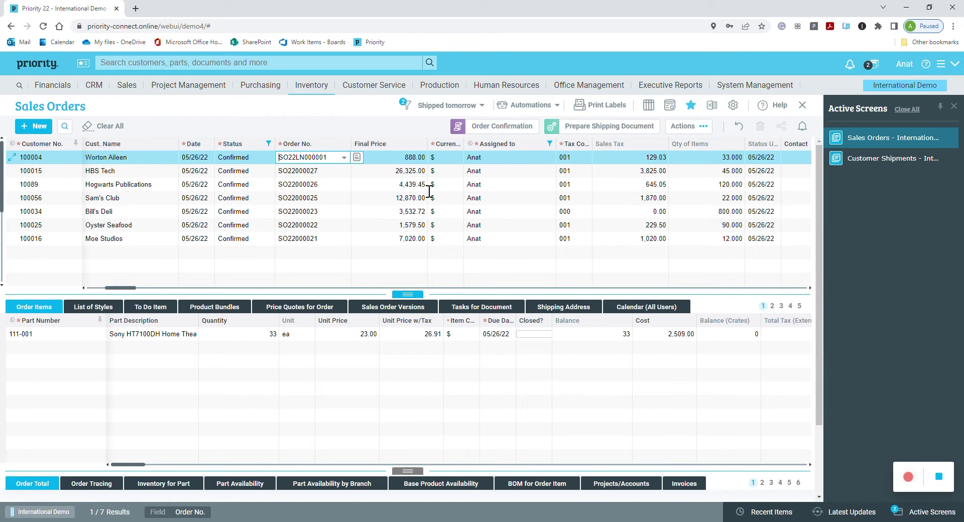
{"action": "key", "text": "Down"}
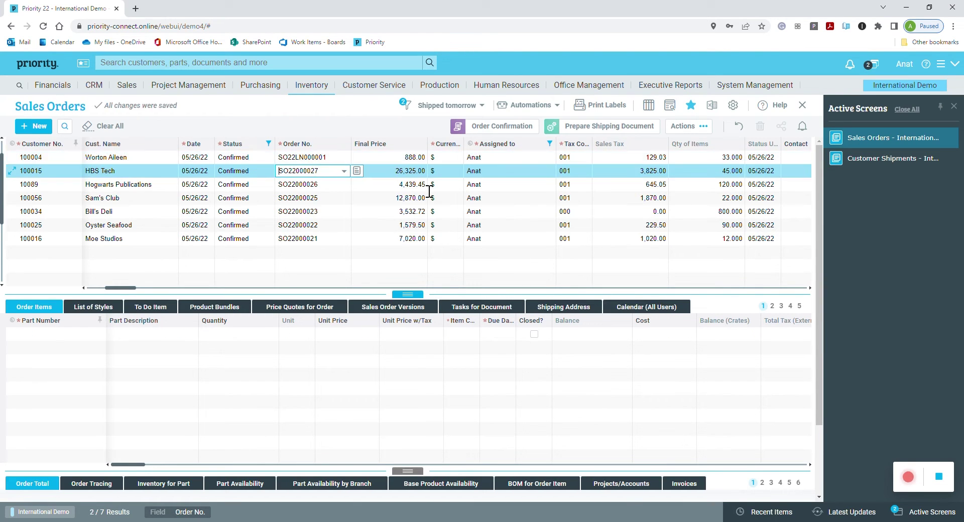
Stop and save the Open shipments macro, then run it on the remaining orders
{"action": "left_click", "coordinate": [949, 483]}
{"action": "left_click", "coordinate": [535, 311]}
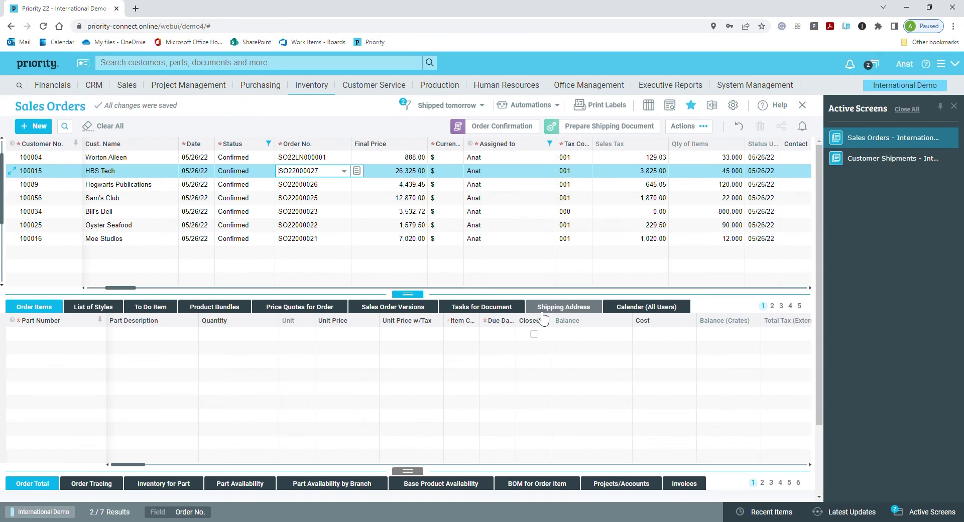
{"action": "left_click", "coordinate": [520, 106]}
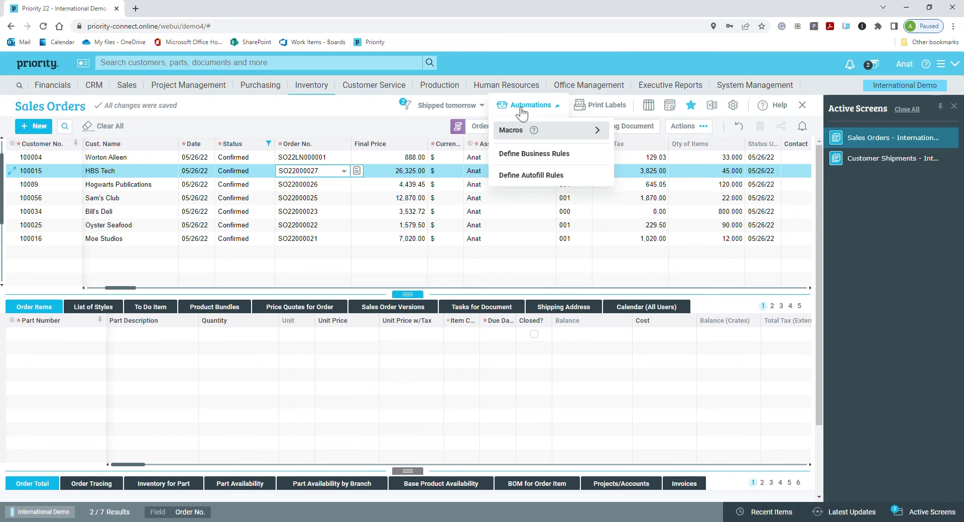
{"action": "left_click", "coordinate": [558, 132]}
{"action": "left_click", "coordinate": [643, 208]}
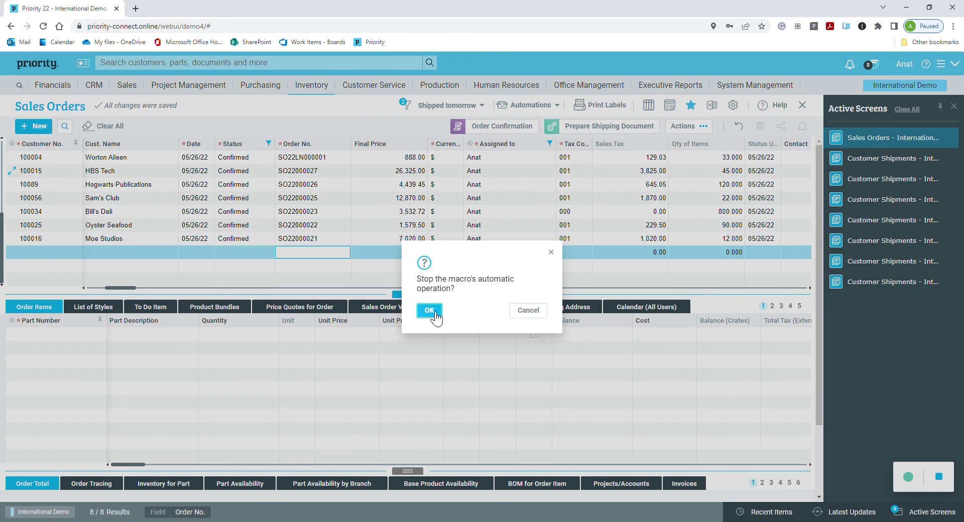
Stop the running macro so the home dashboard lists the new customer shipments
{"action": "left_click", "coordinate": [431, 311]}
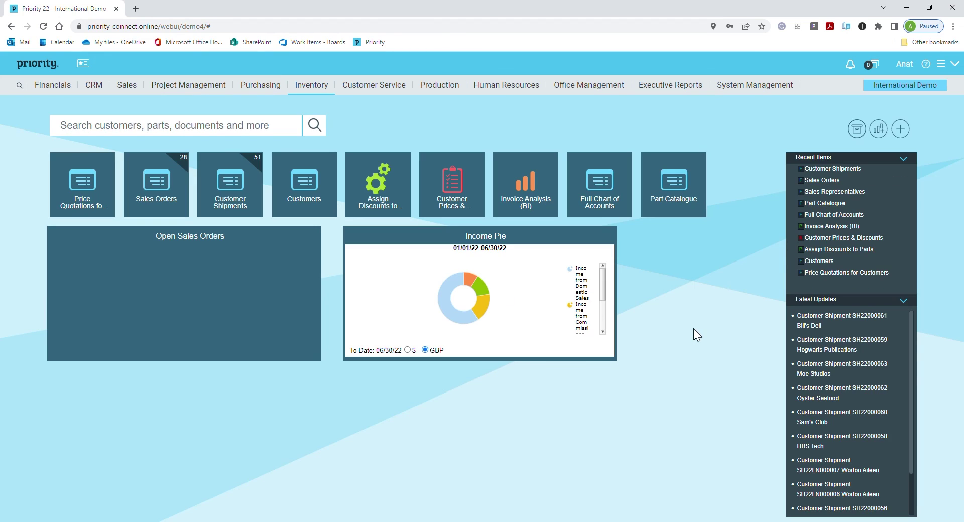